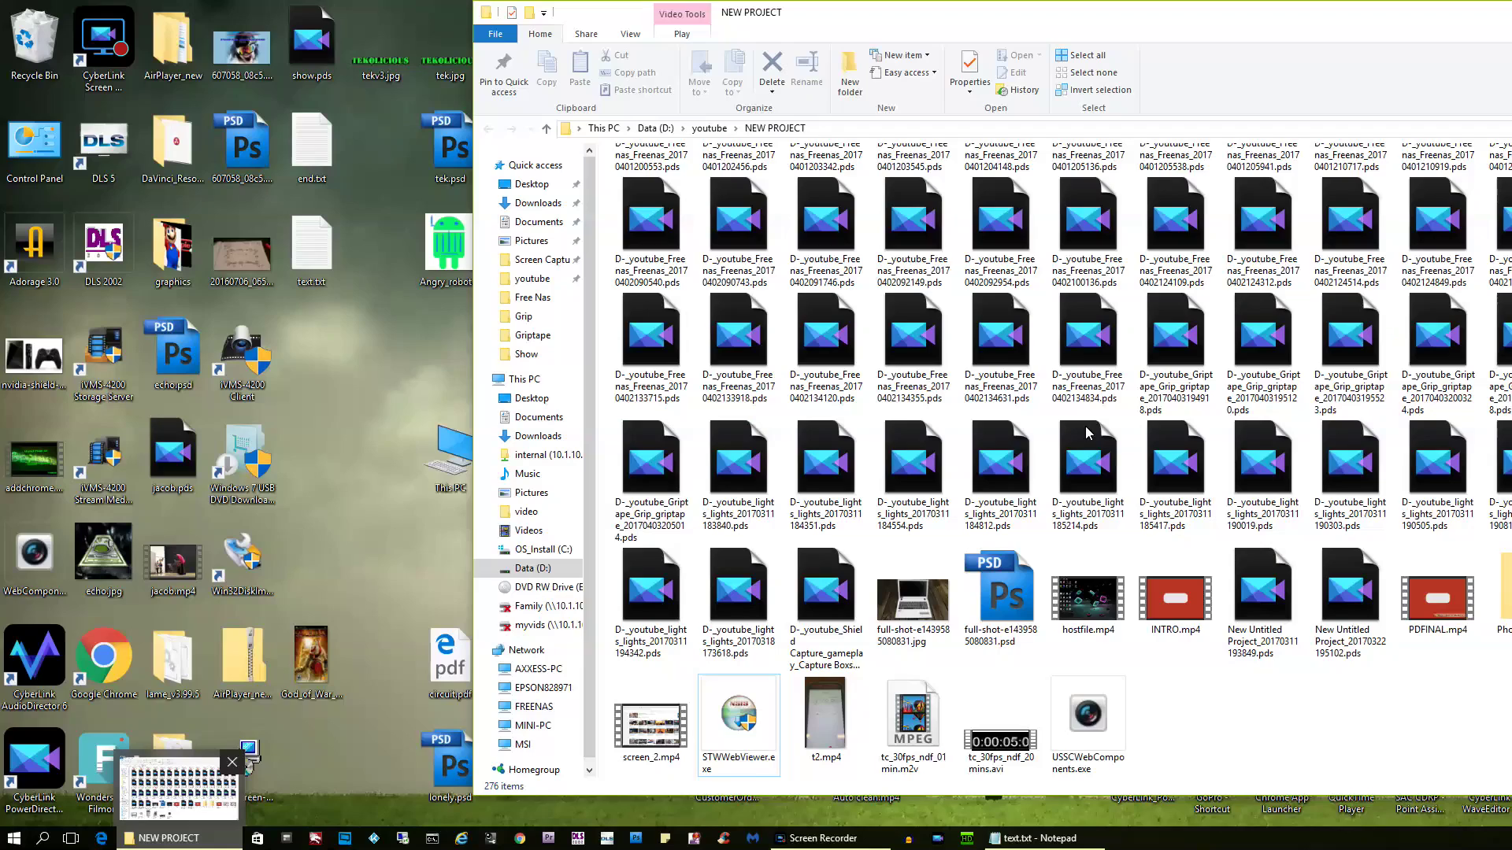
Step: Search Start for 'narr' and launch the Narrator desktop app from Best match
left_click(44, 839)
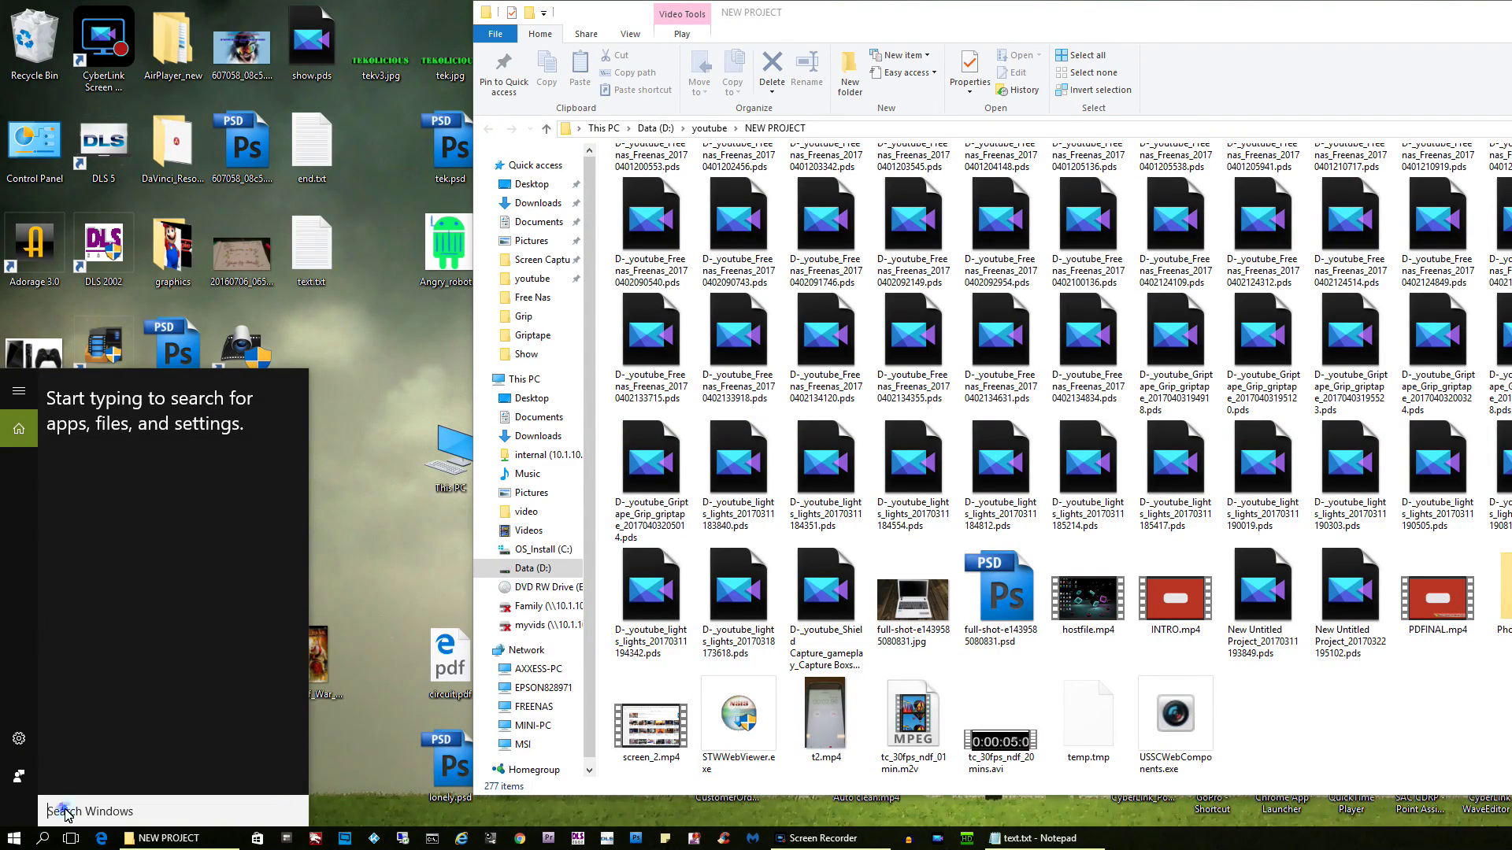
type("na")
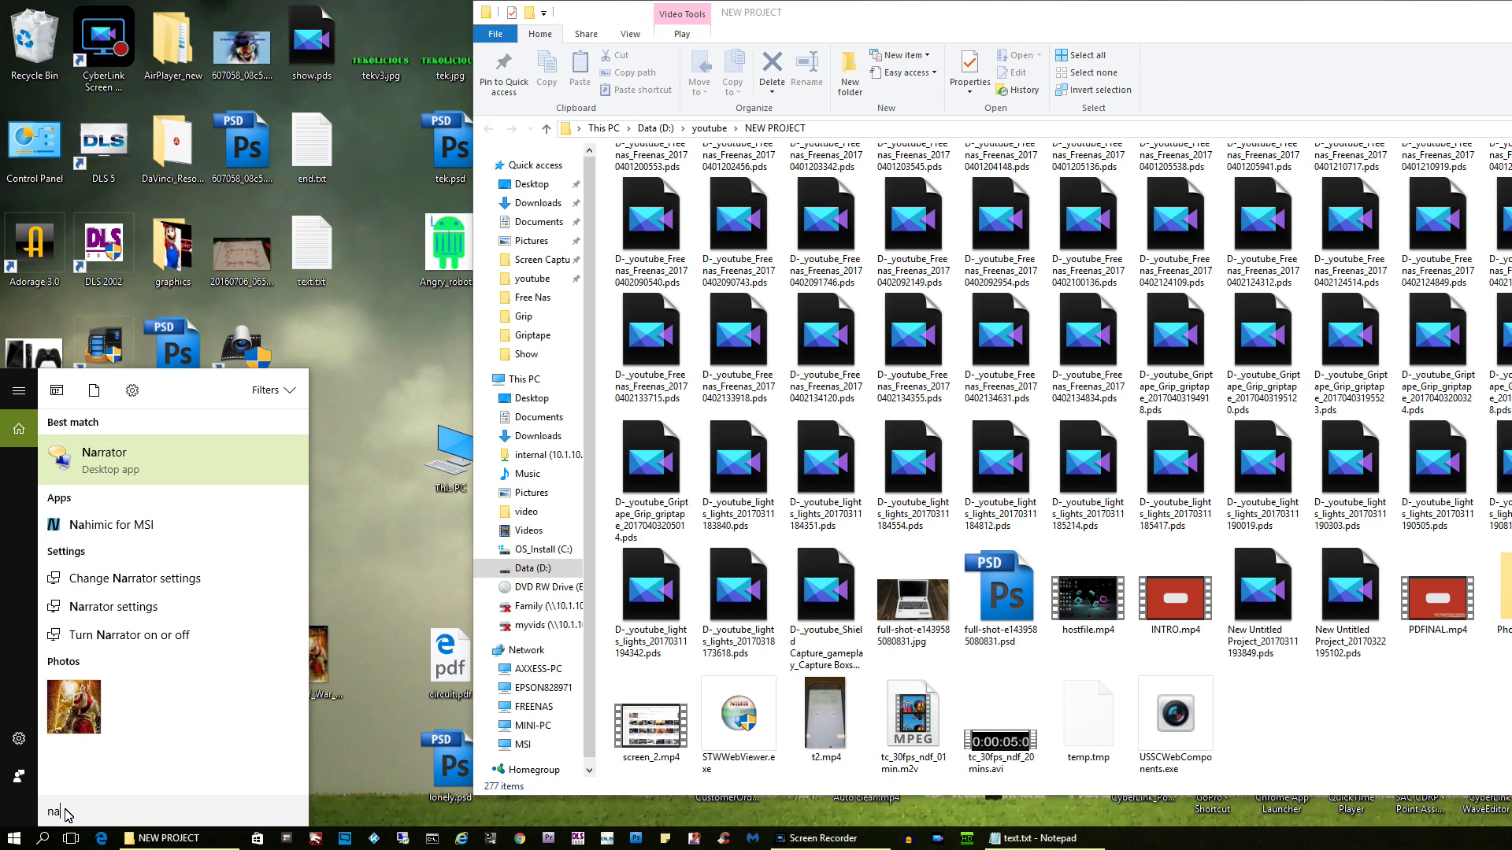
type("rr")
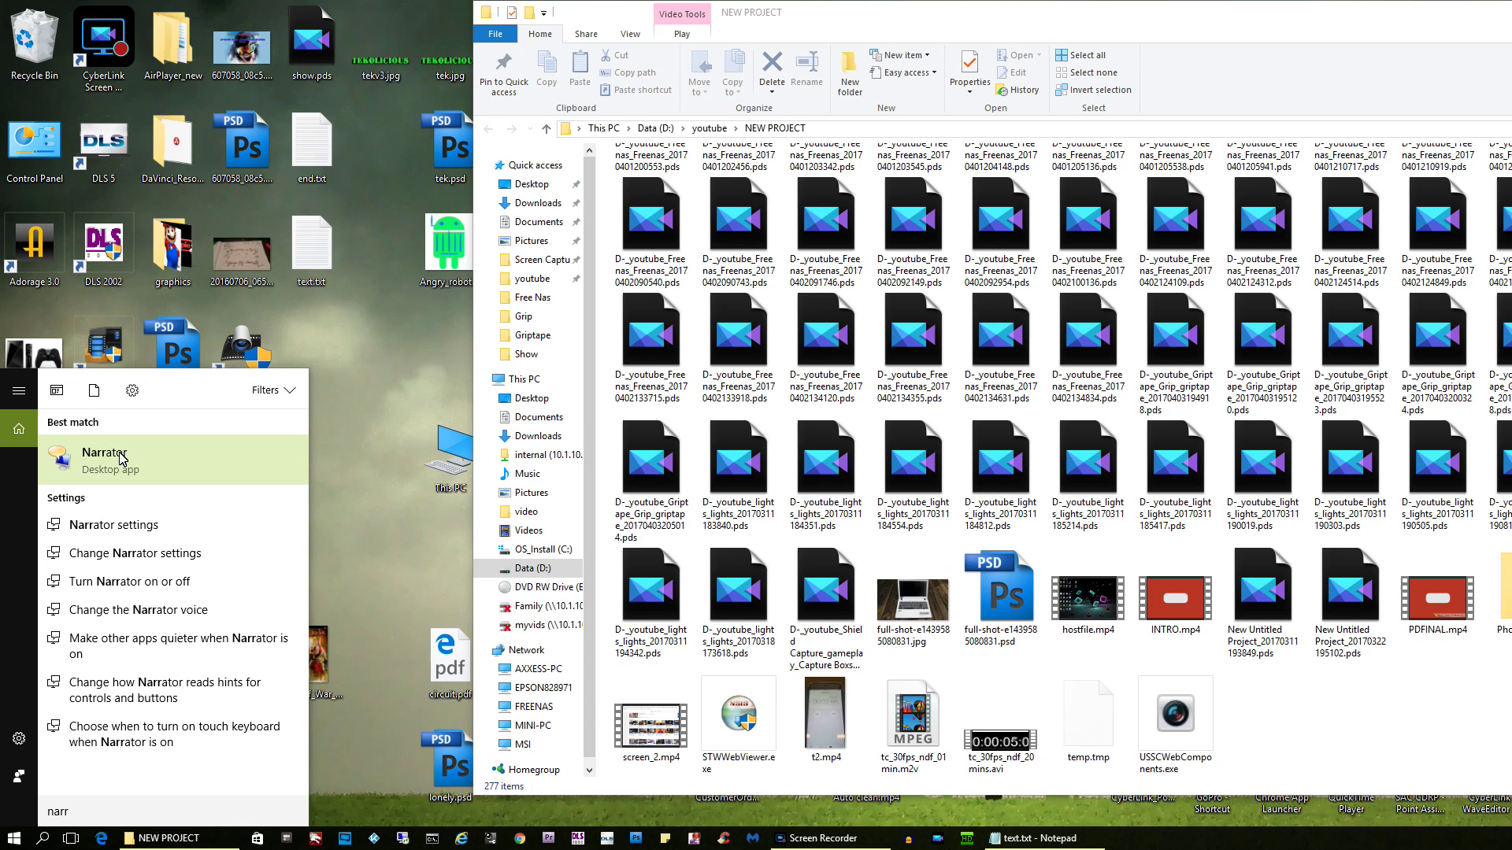
left_click(119, 456)
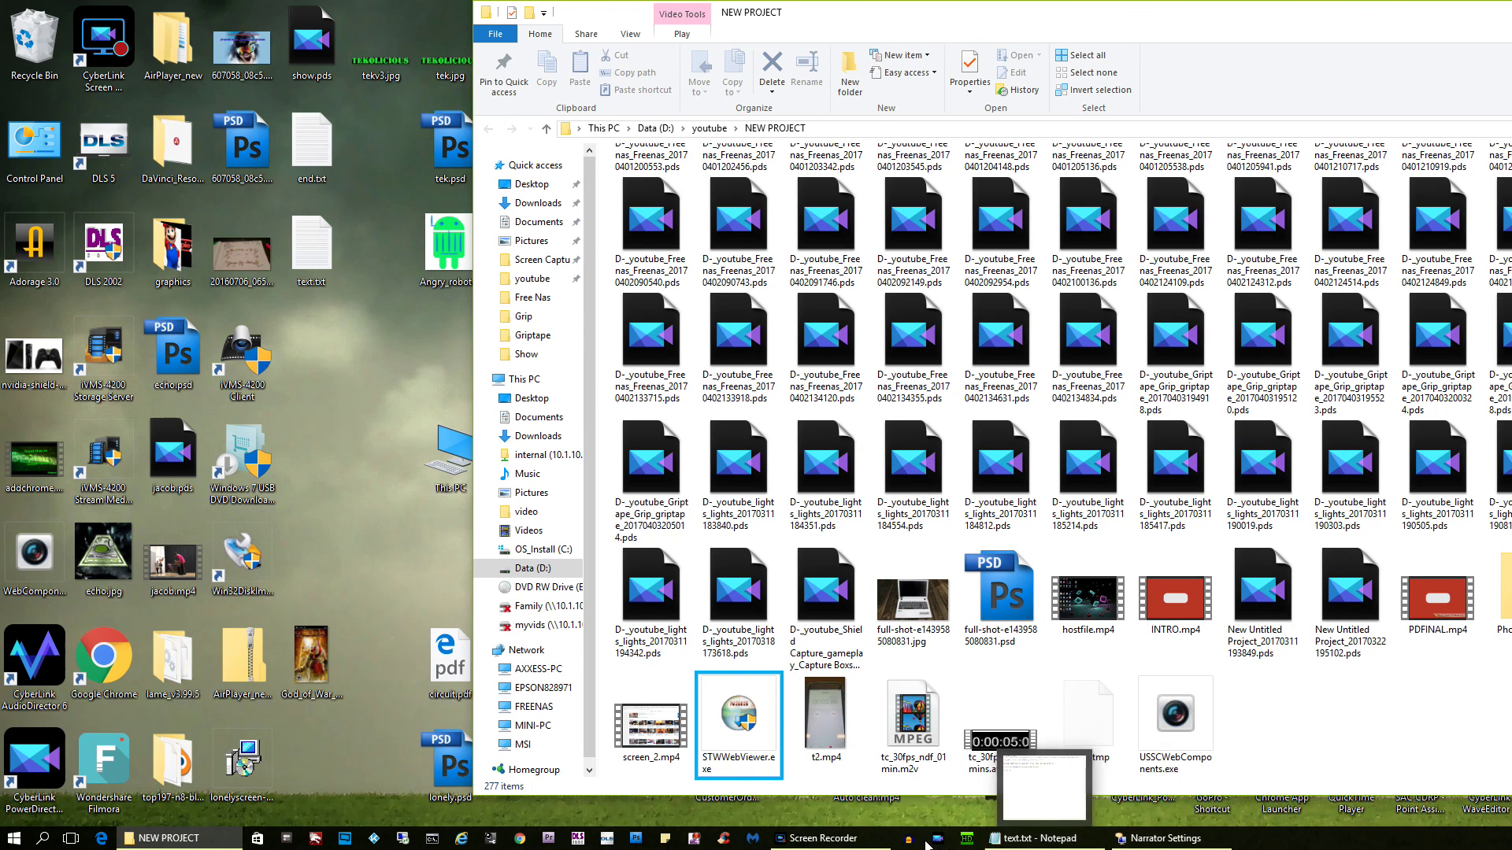
Step: Bring Narrator Settings forward and open its Commands page of keyboard shortcuts
left_click(860, 843)
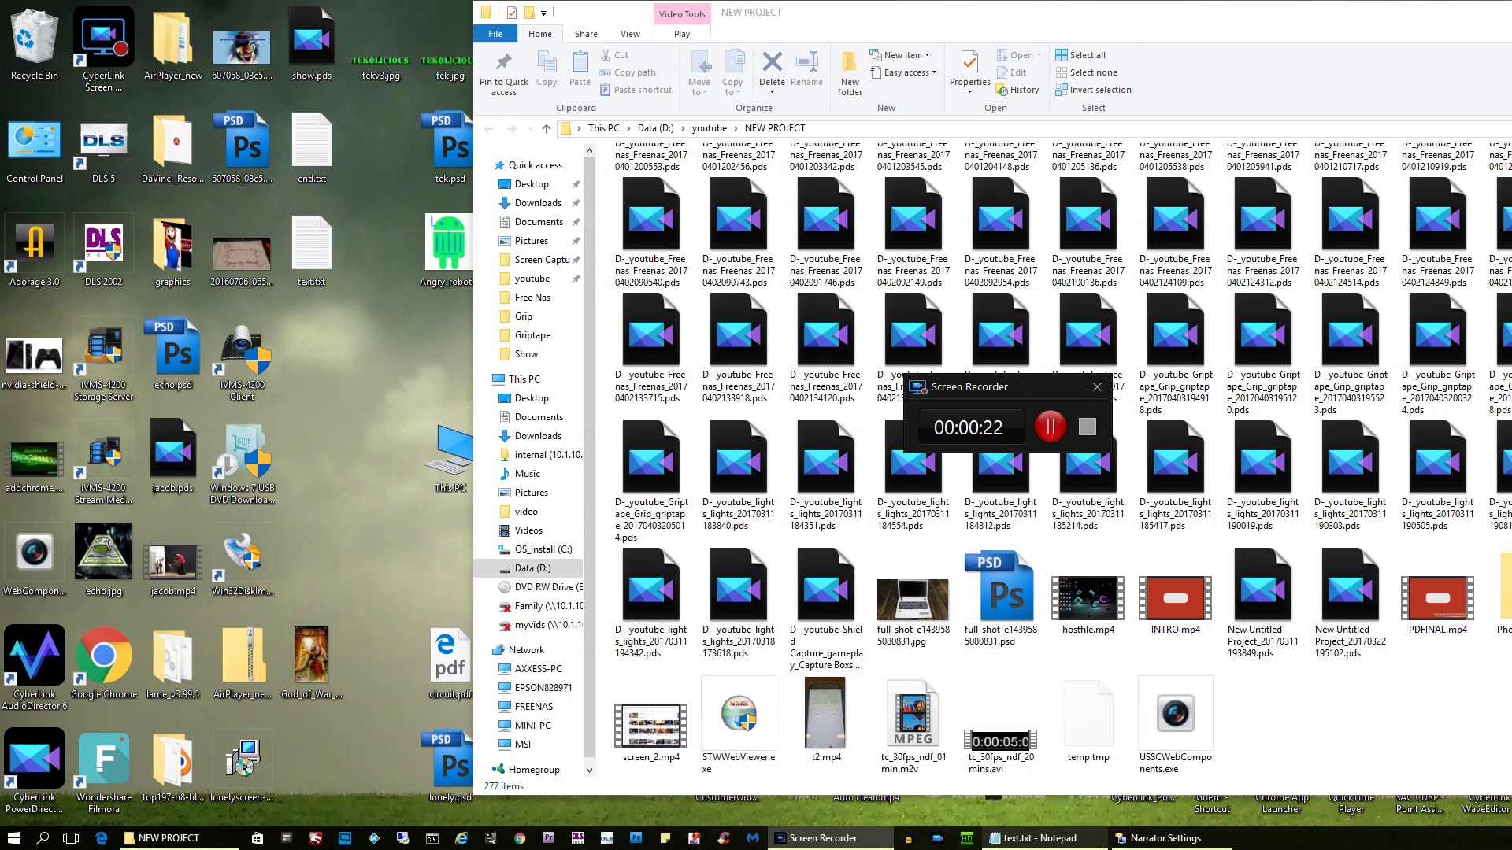
left_click(1151, 841)
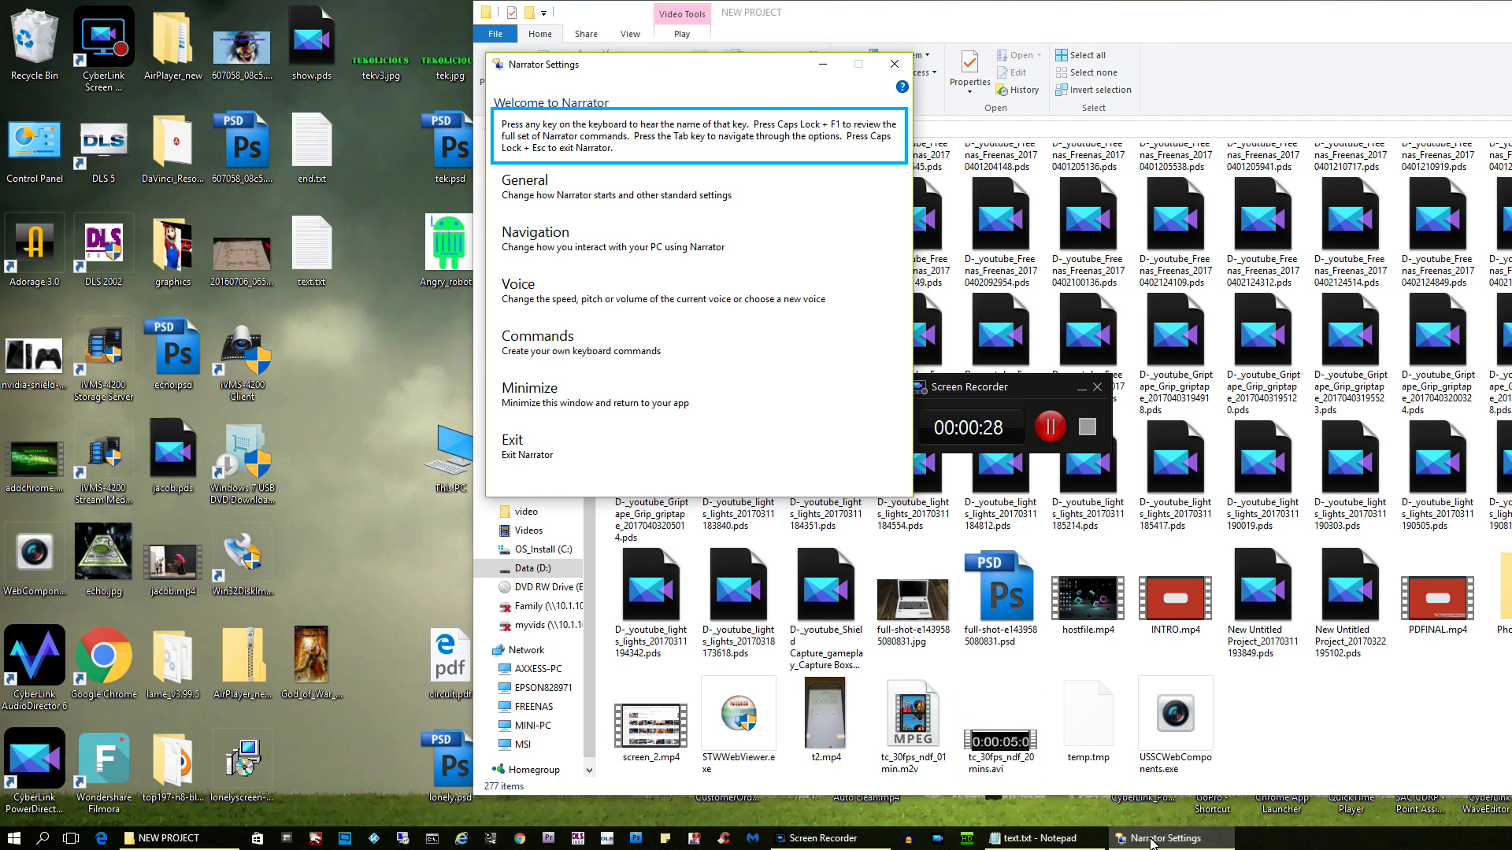
key("Up")
key("Up")
key("Return")
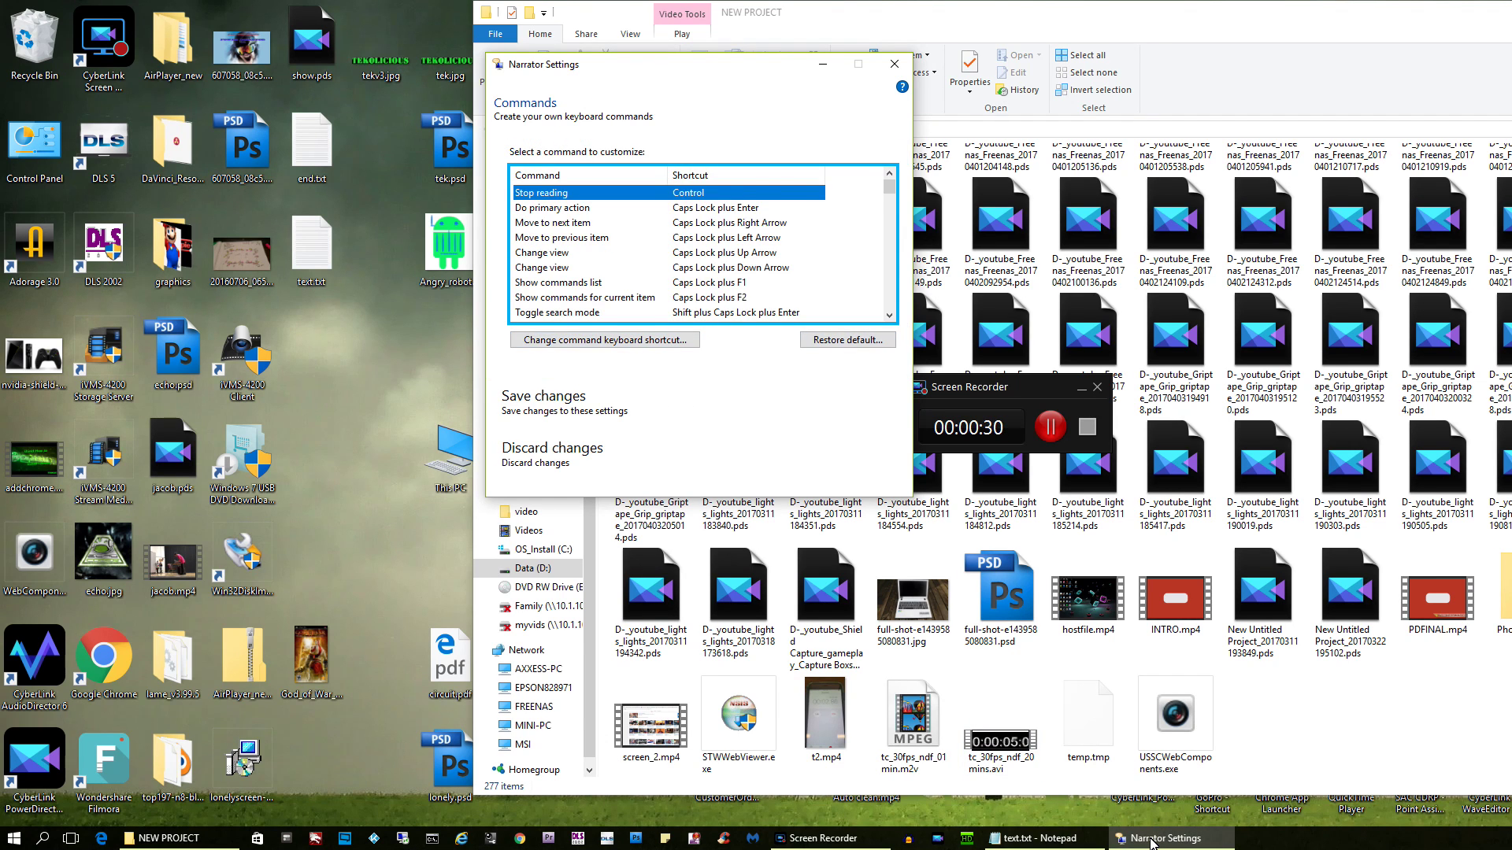
key("shift+Tab")
key("shift+Tab")
Step: Select all text in the text.txt note, then switch to a new Chrome tab
left_click(1004, 841)
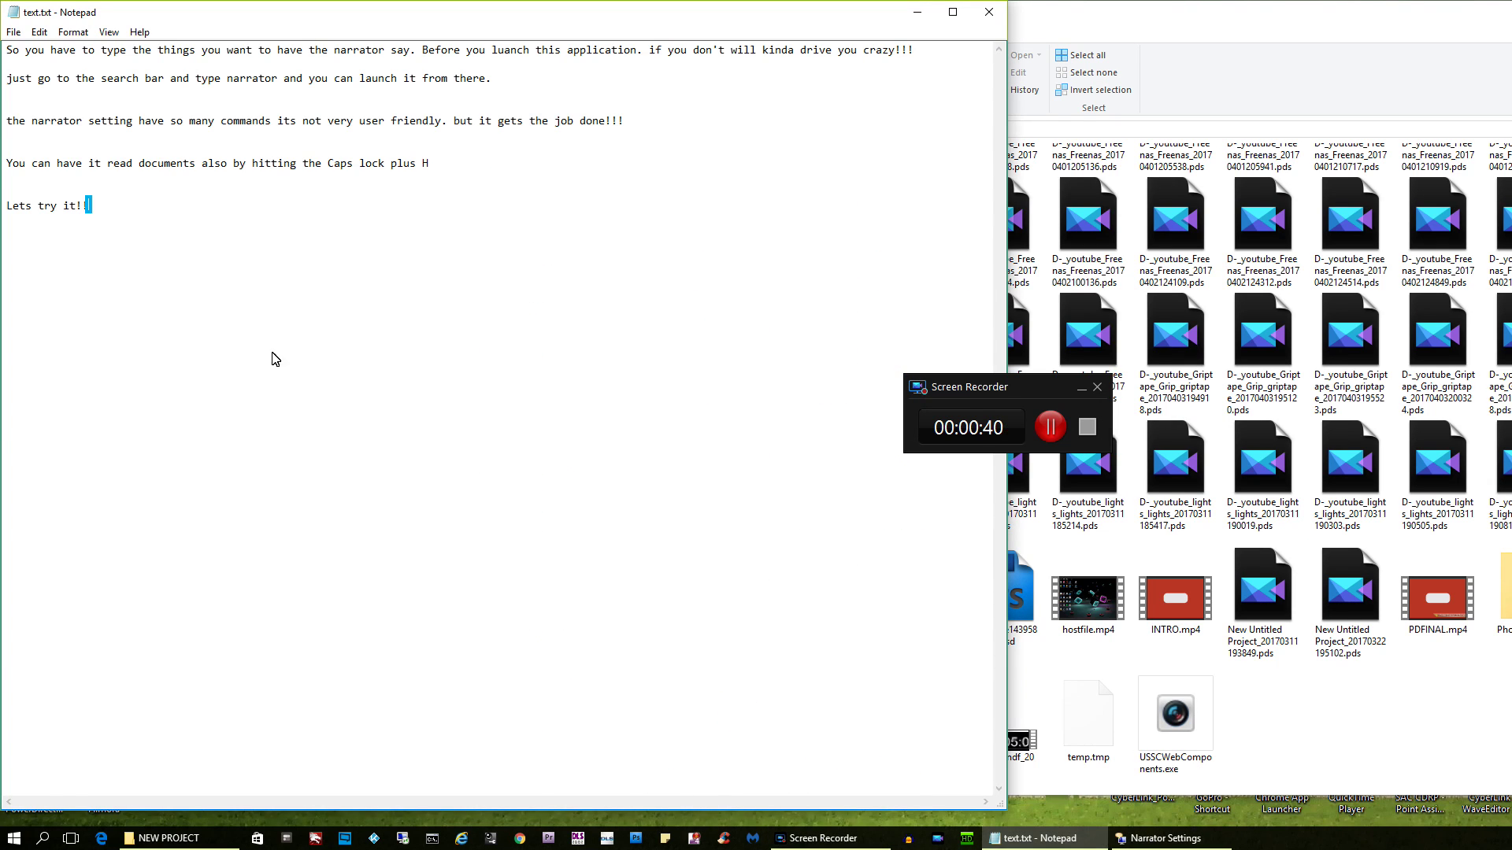
left_click(39, 33)
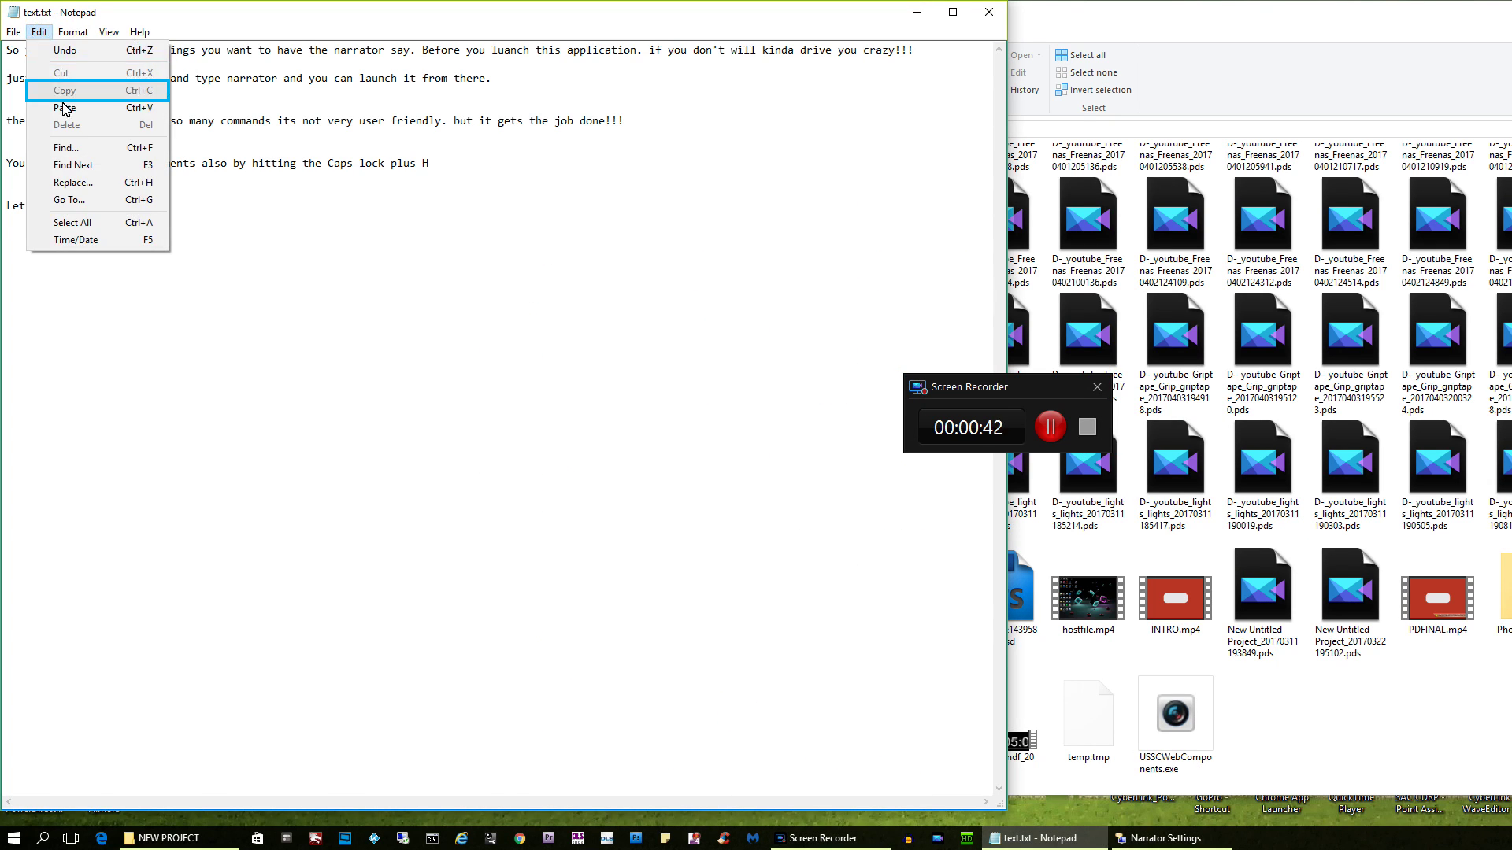
left_click(95, 224)
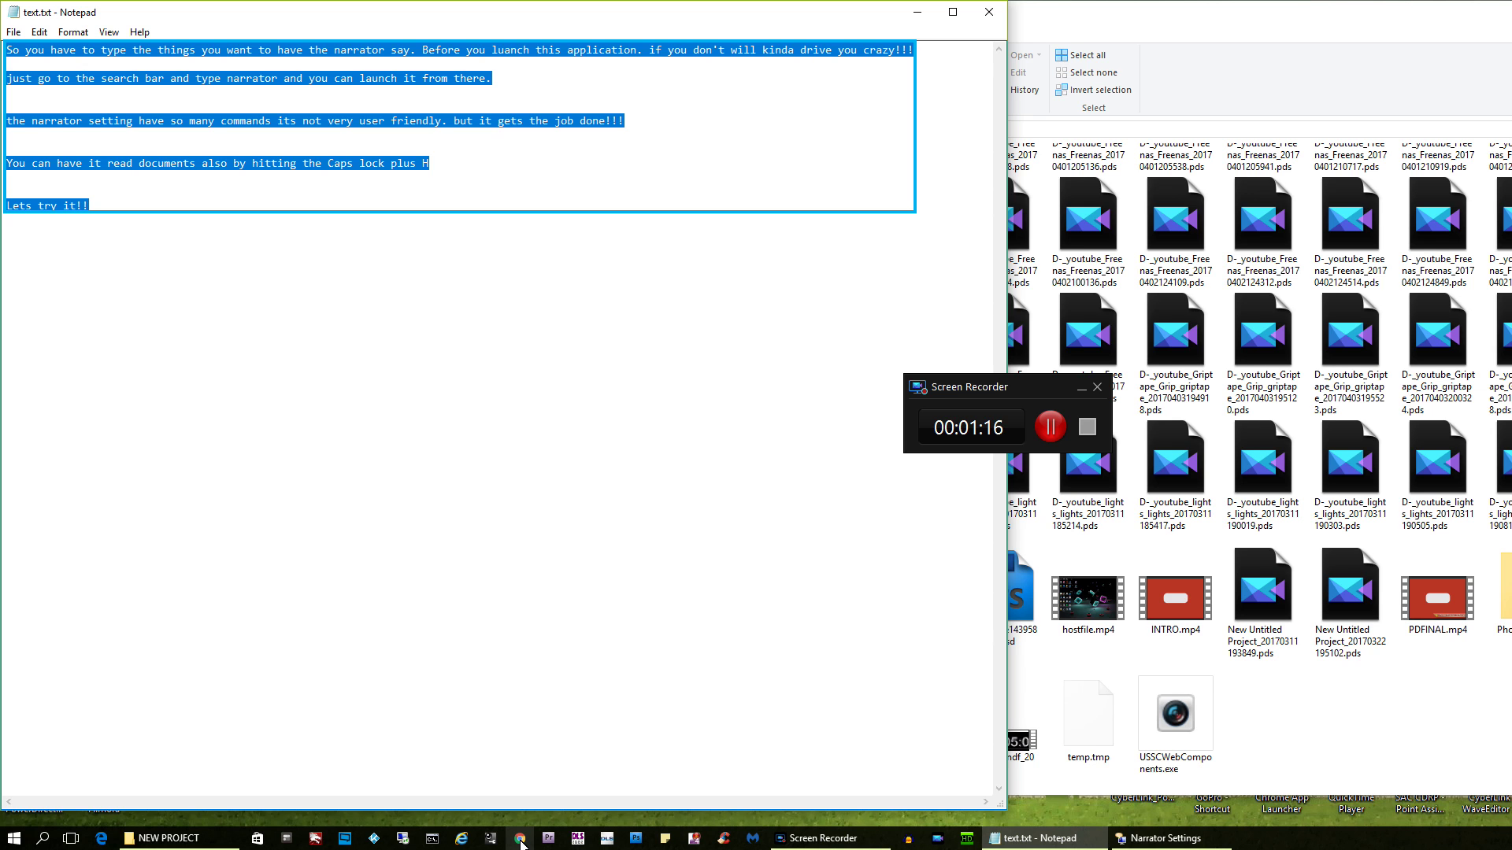
left_click(519, 840)
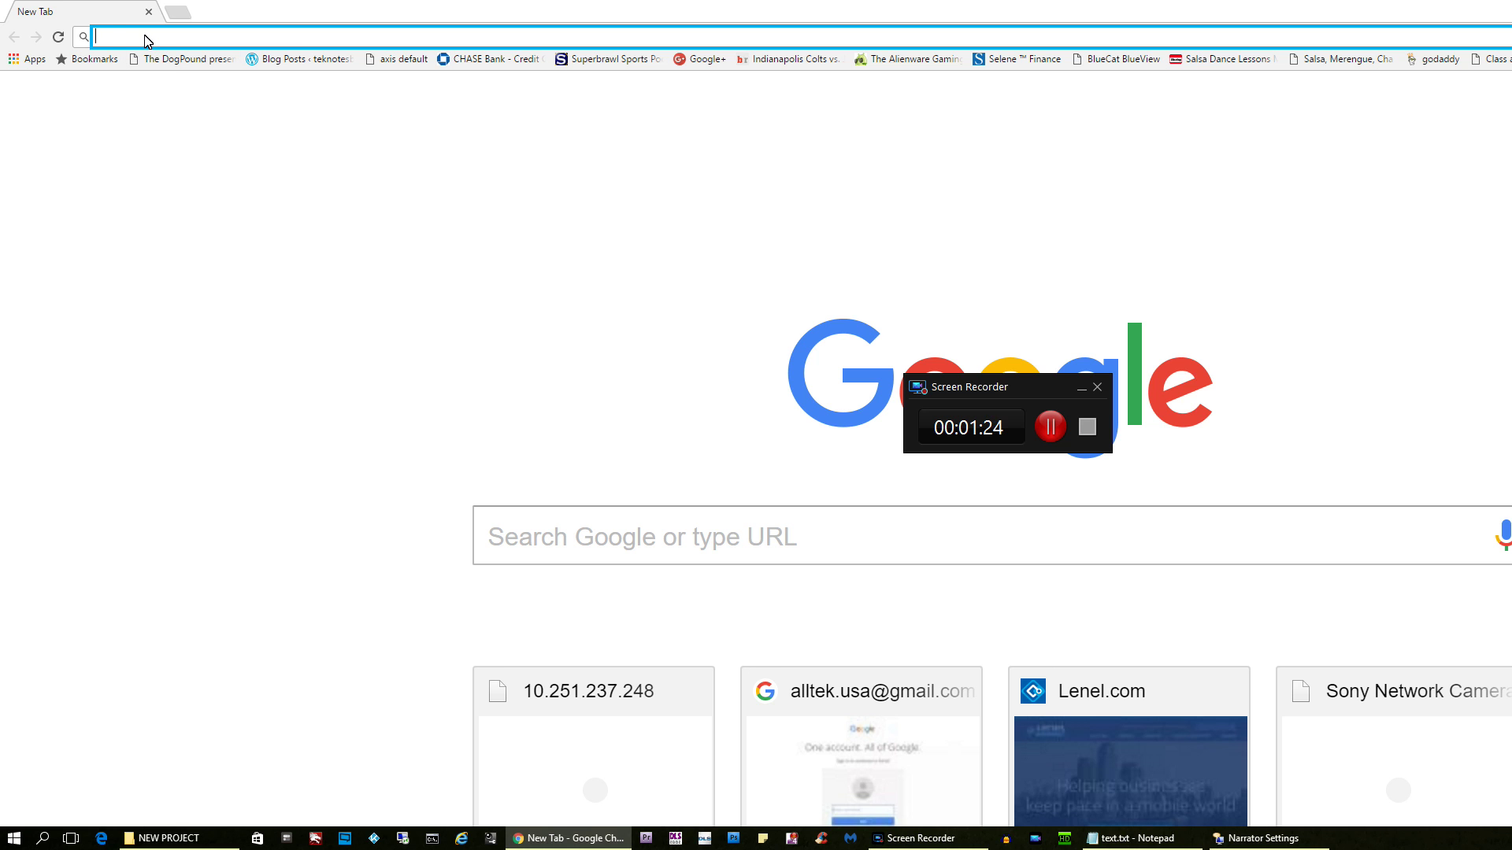
Step: Search Google for kodi and open the About Kodi page on kodi.tv
type("kodii")
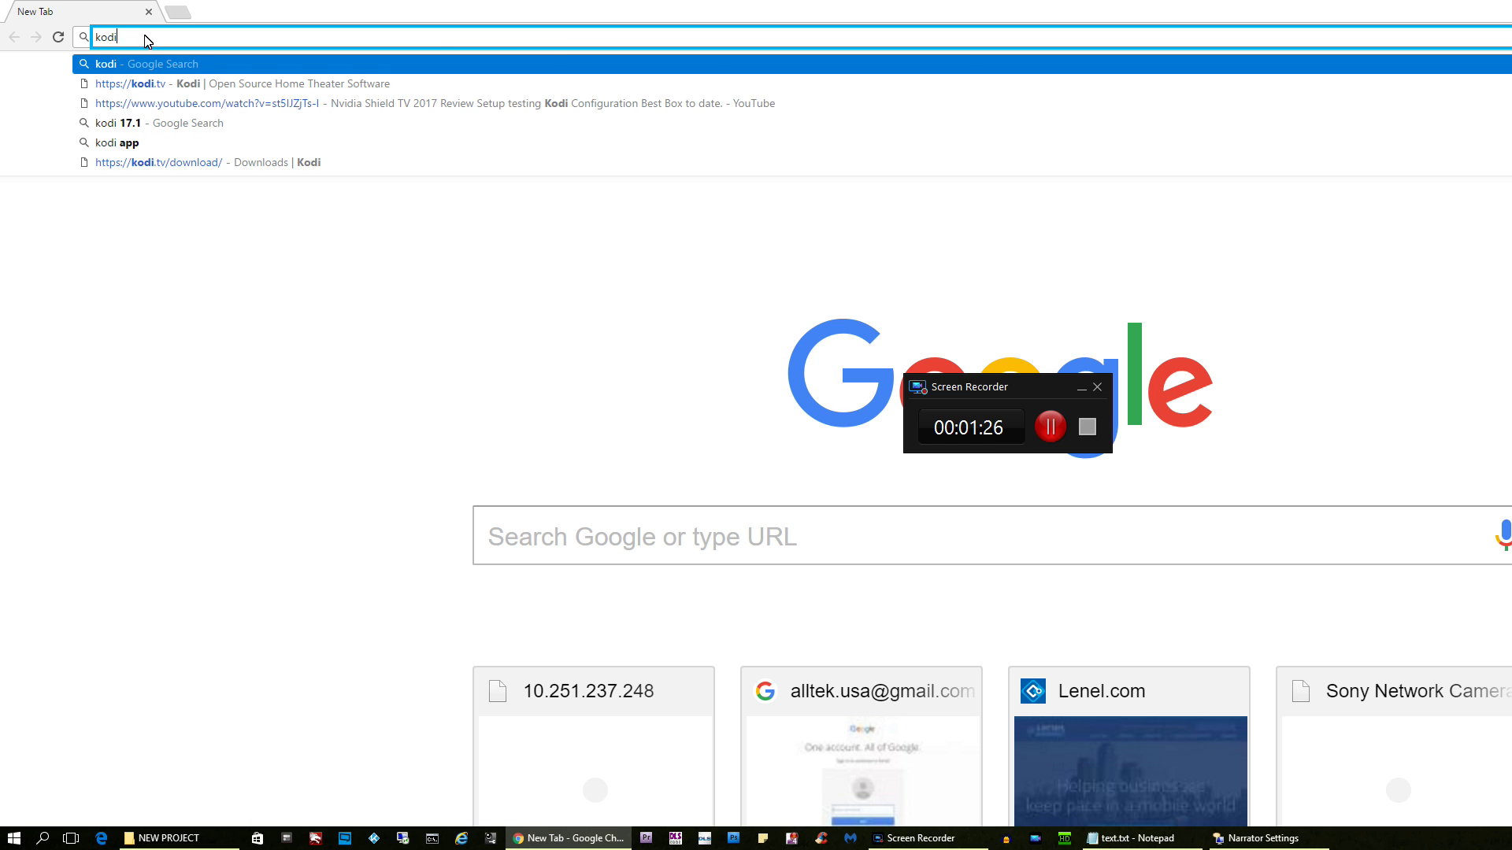
key("Return")
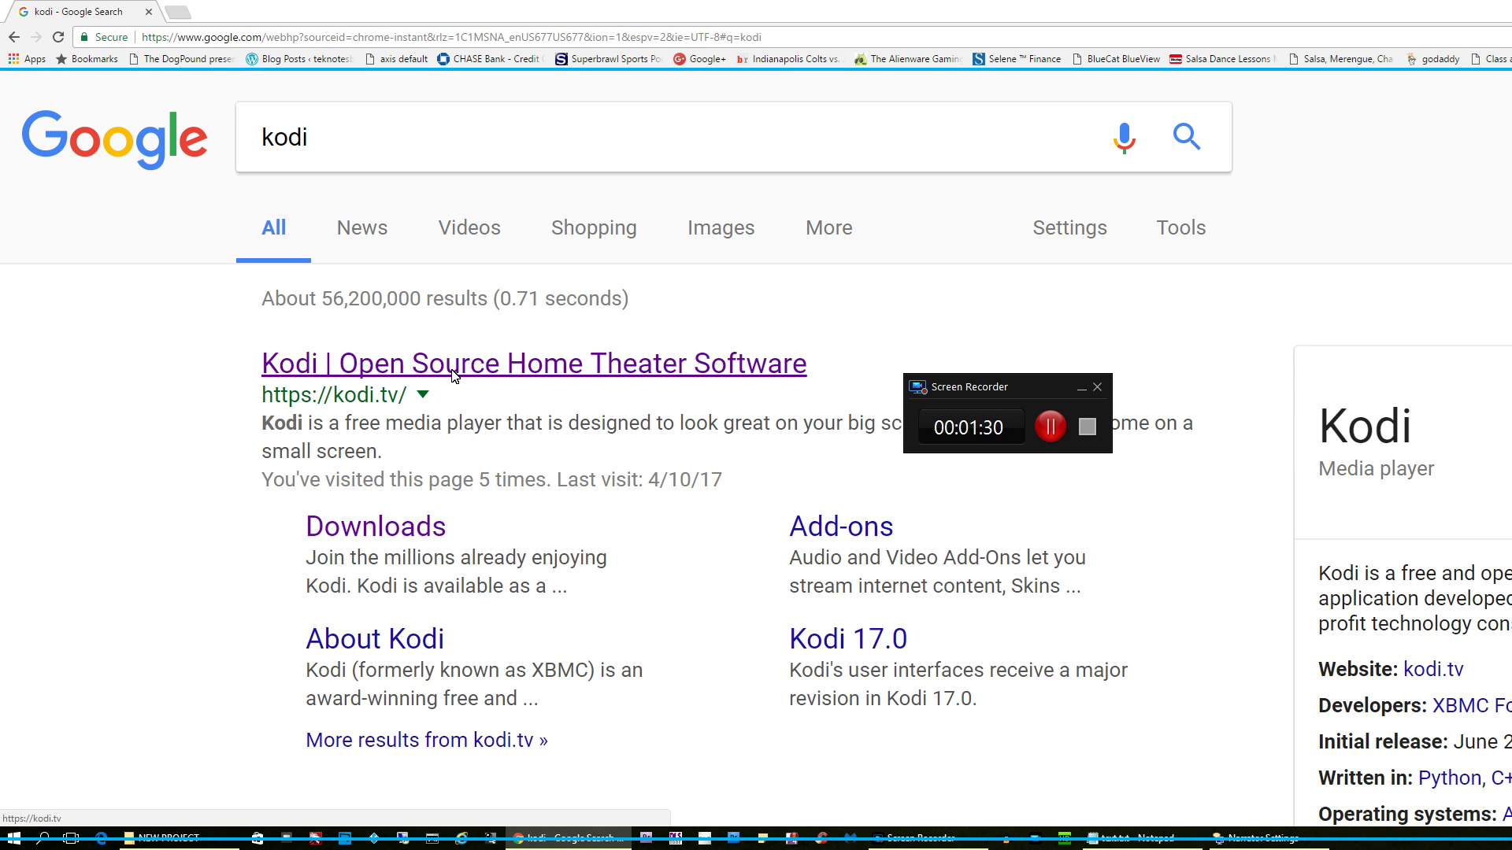
left_click(417, 642)
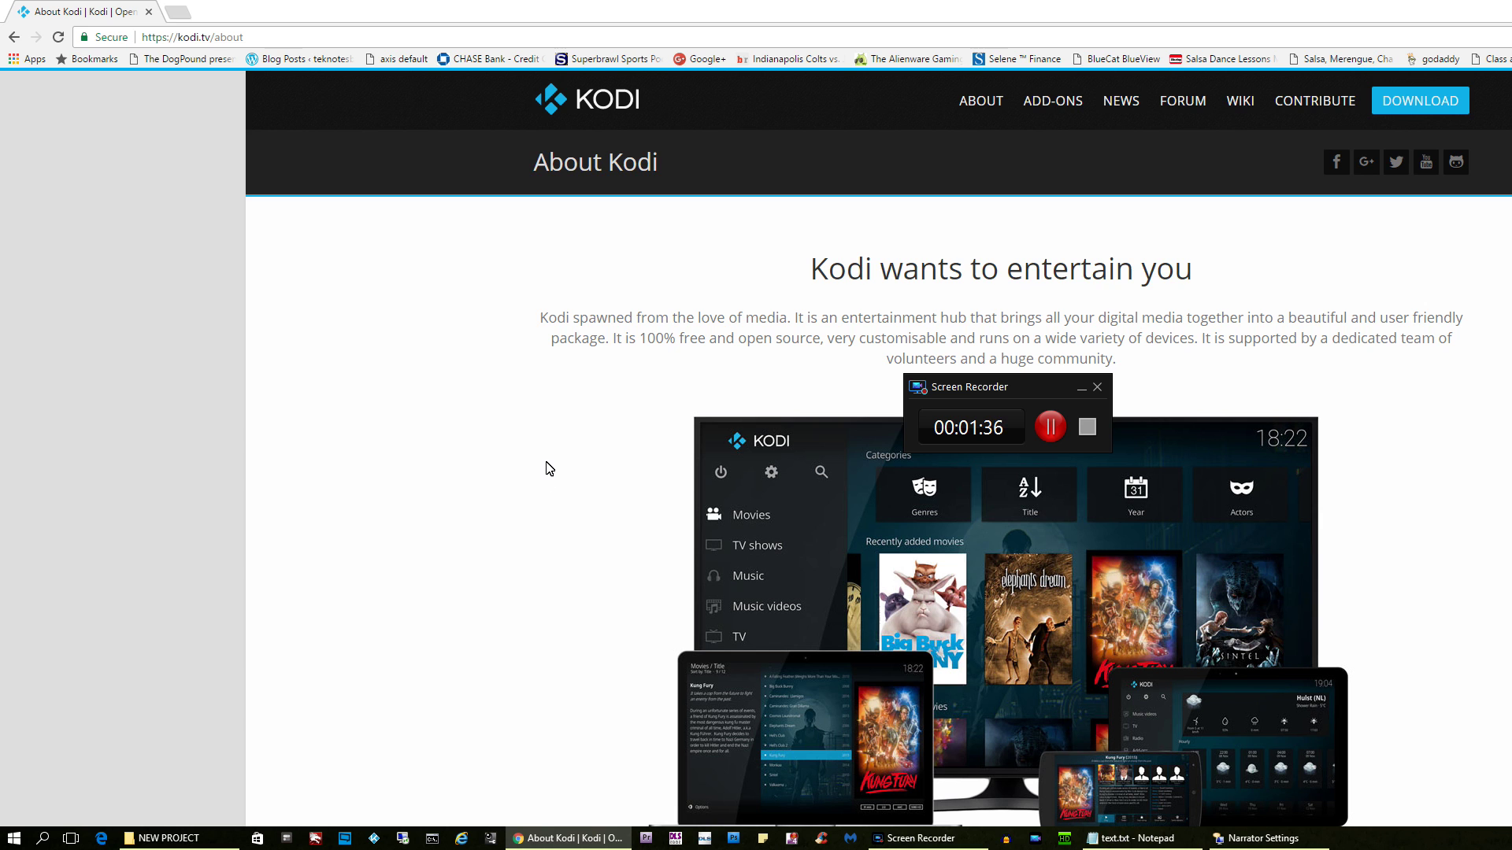
Step: Select and copy the Kodi description paragraphs on the About page
scroll(550, 468, "down", 4)
scroll(550, 468, "down", 1)
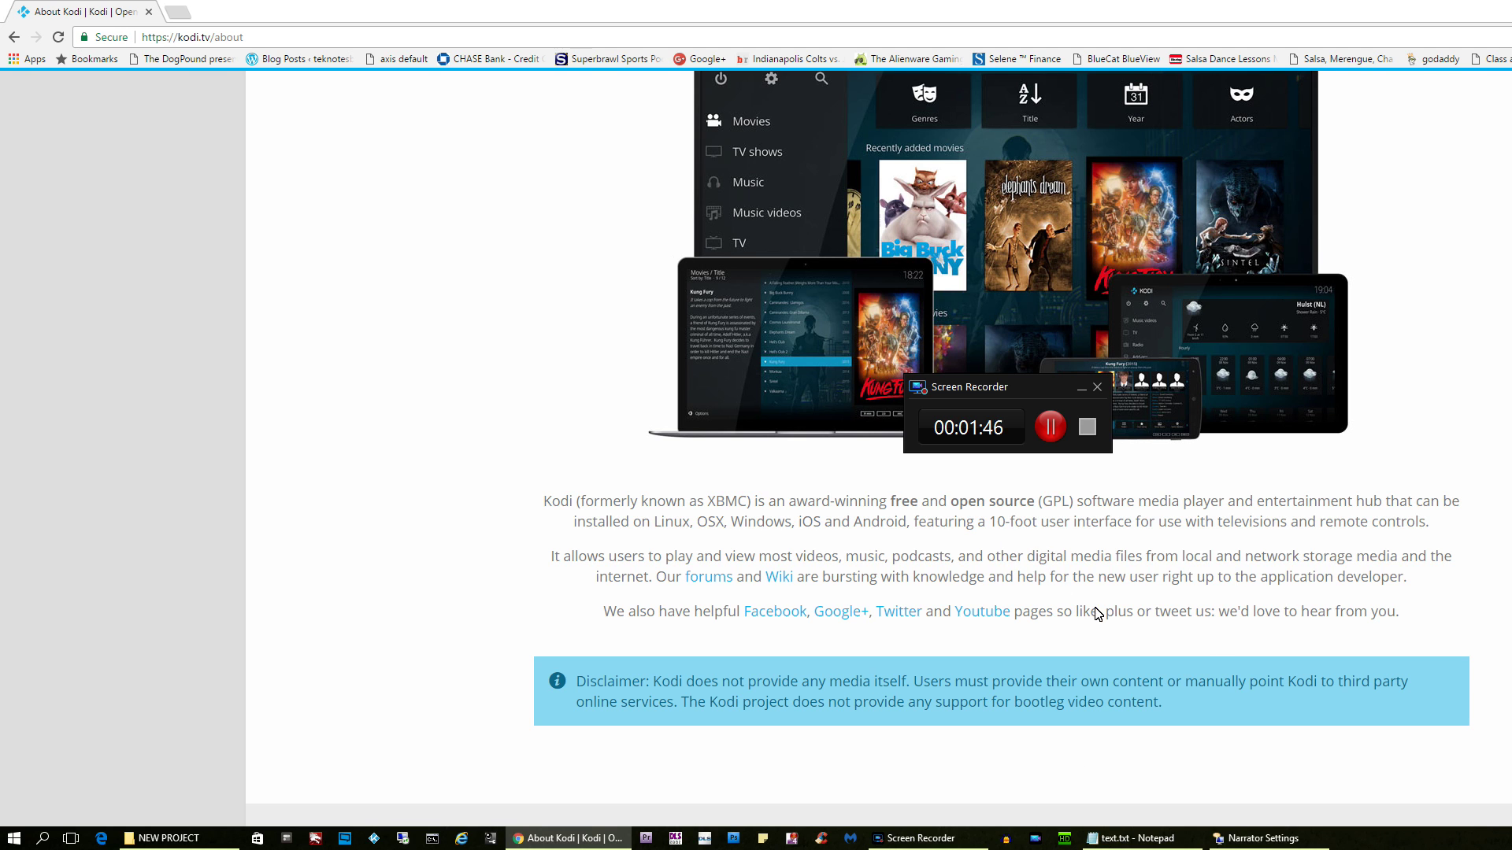
left_click_drag(1417, 613, 545, 501)
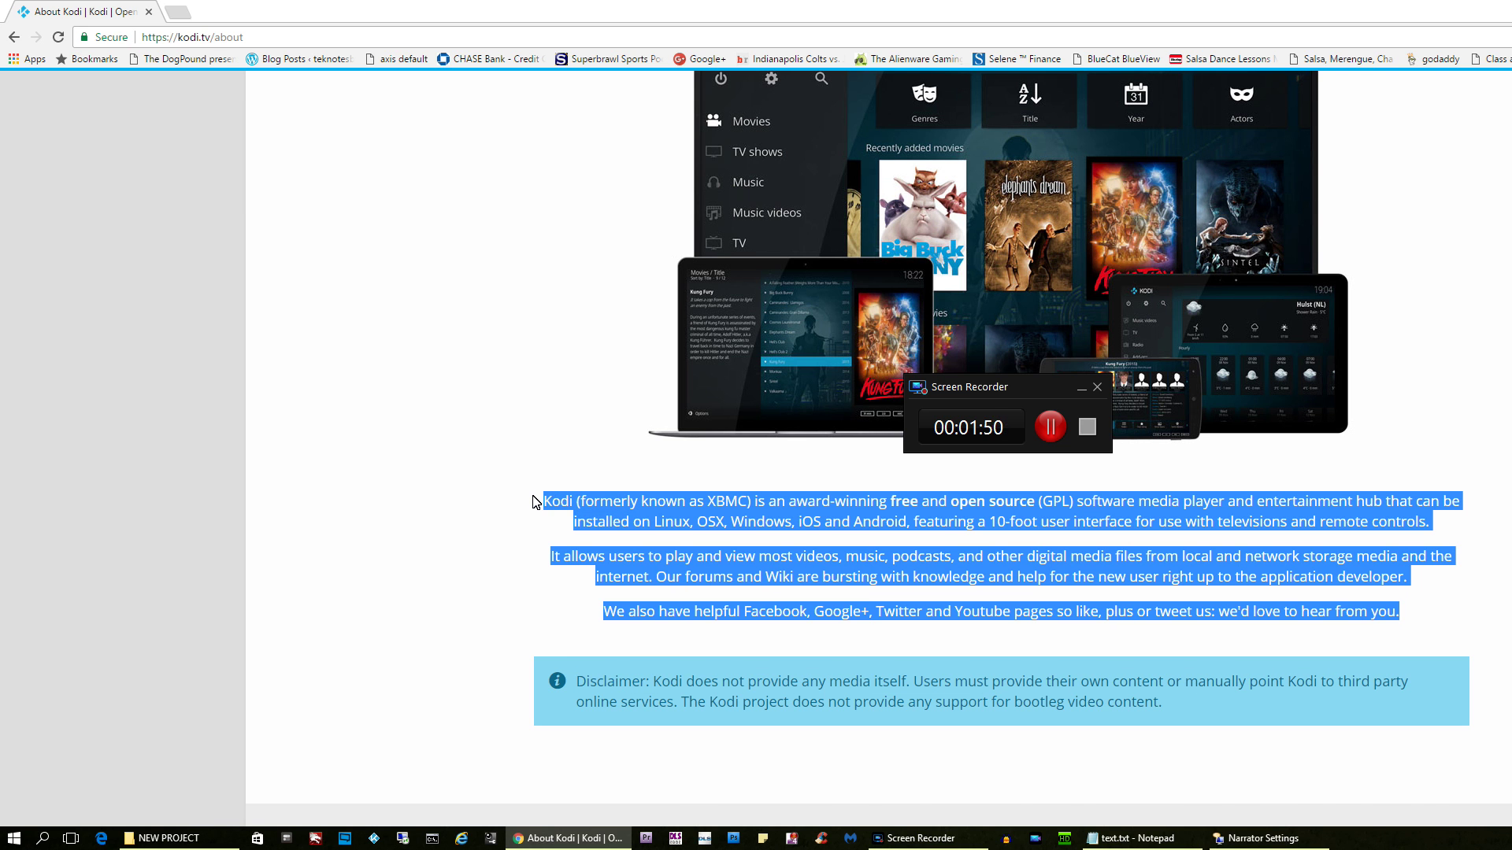
scroll(1087, 591, "down", 9)
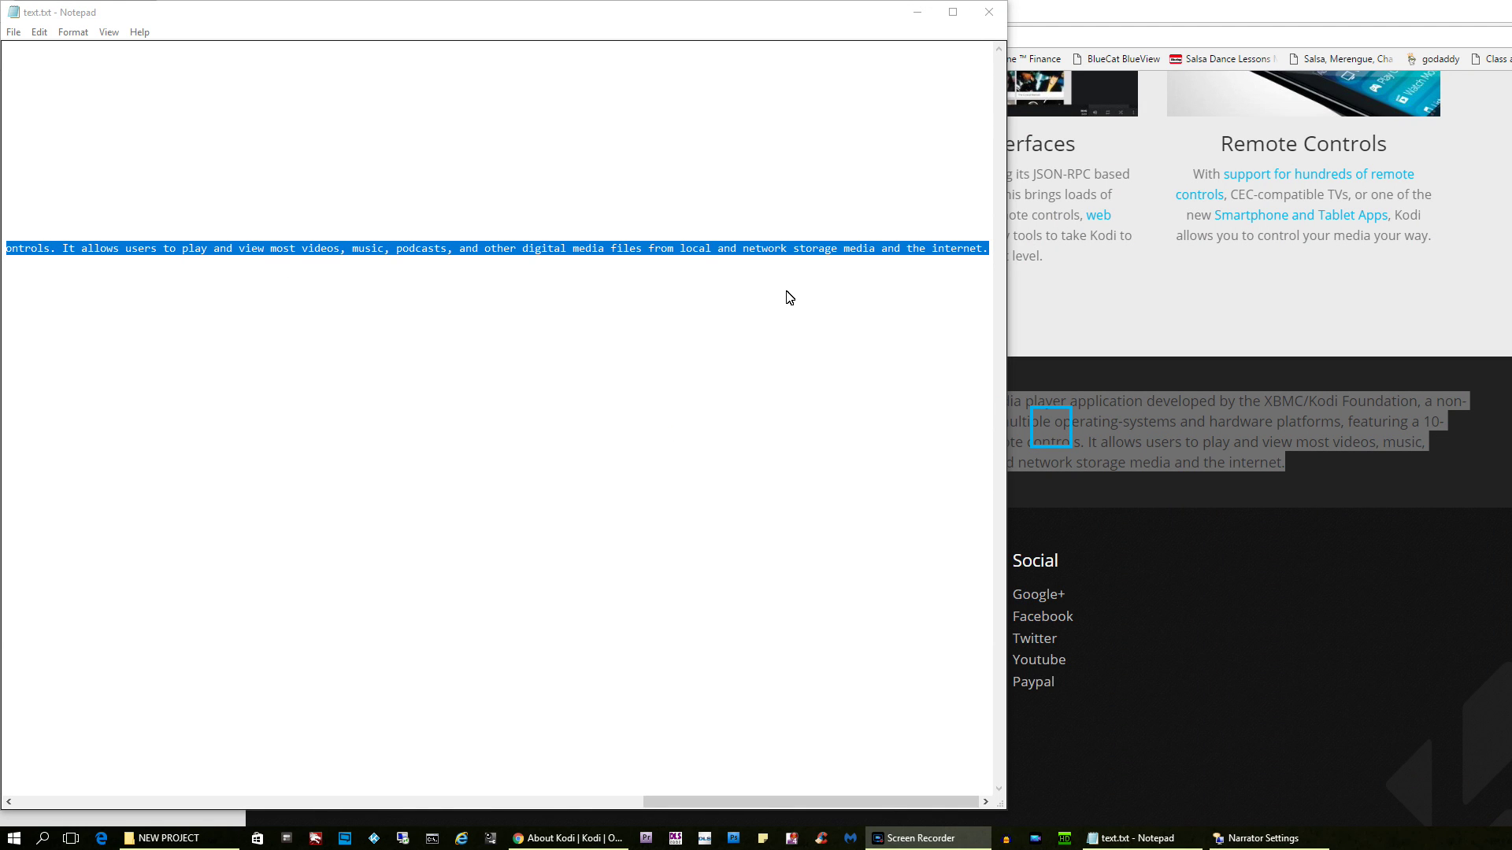
Step: Show the Kodi text in text.txt and start Narrator reading it with Caps Lock+H
left_click(754, 17)
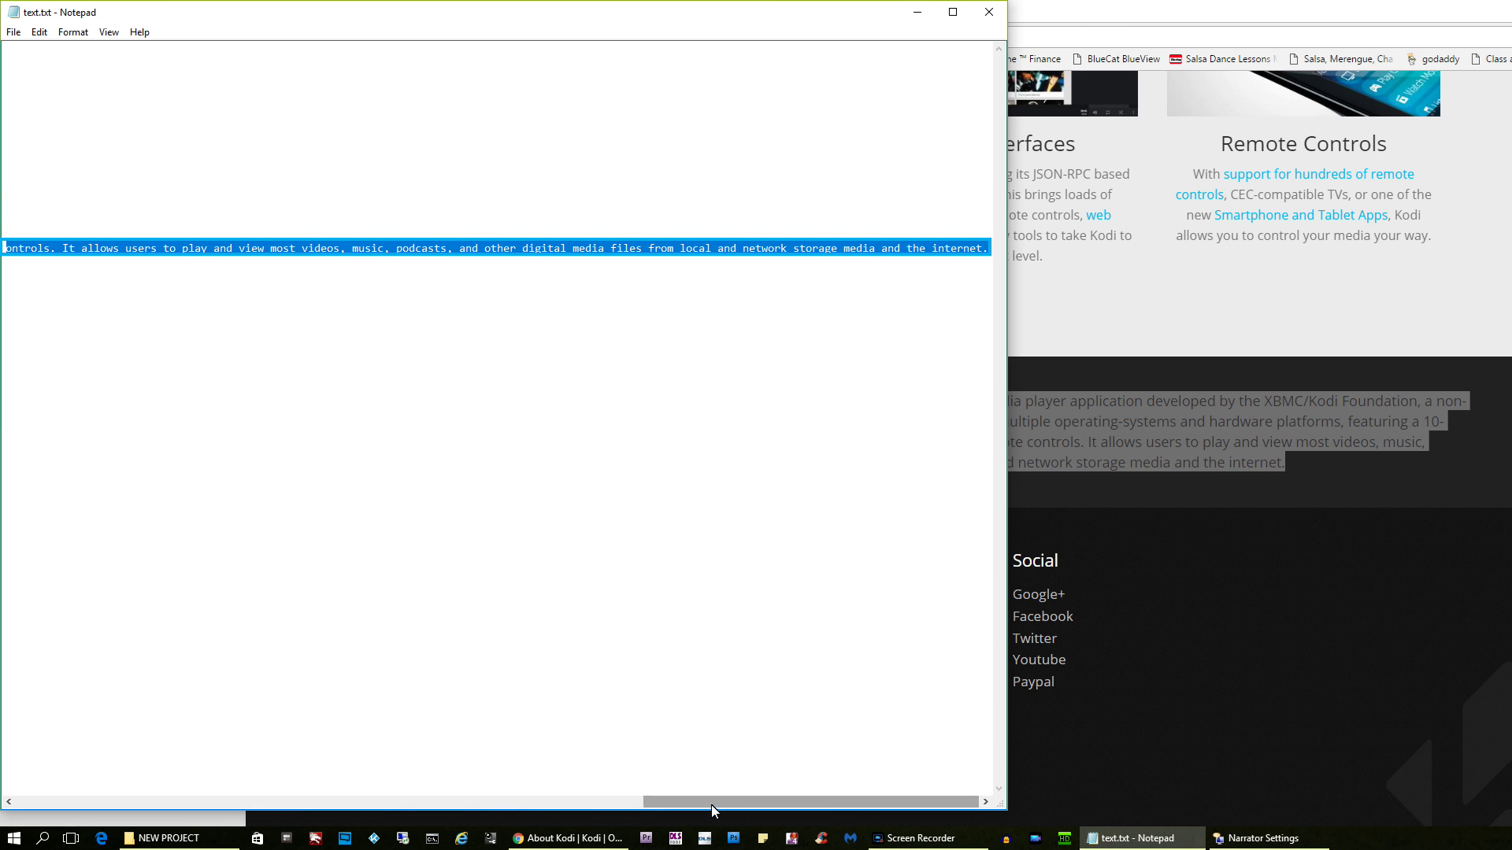
left_click_drag(713, 801, 85, 796)
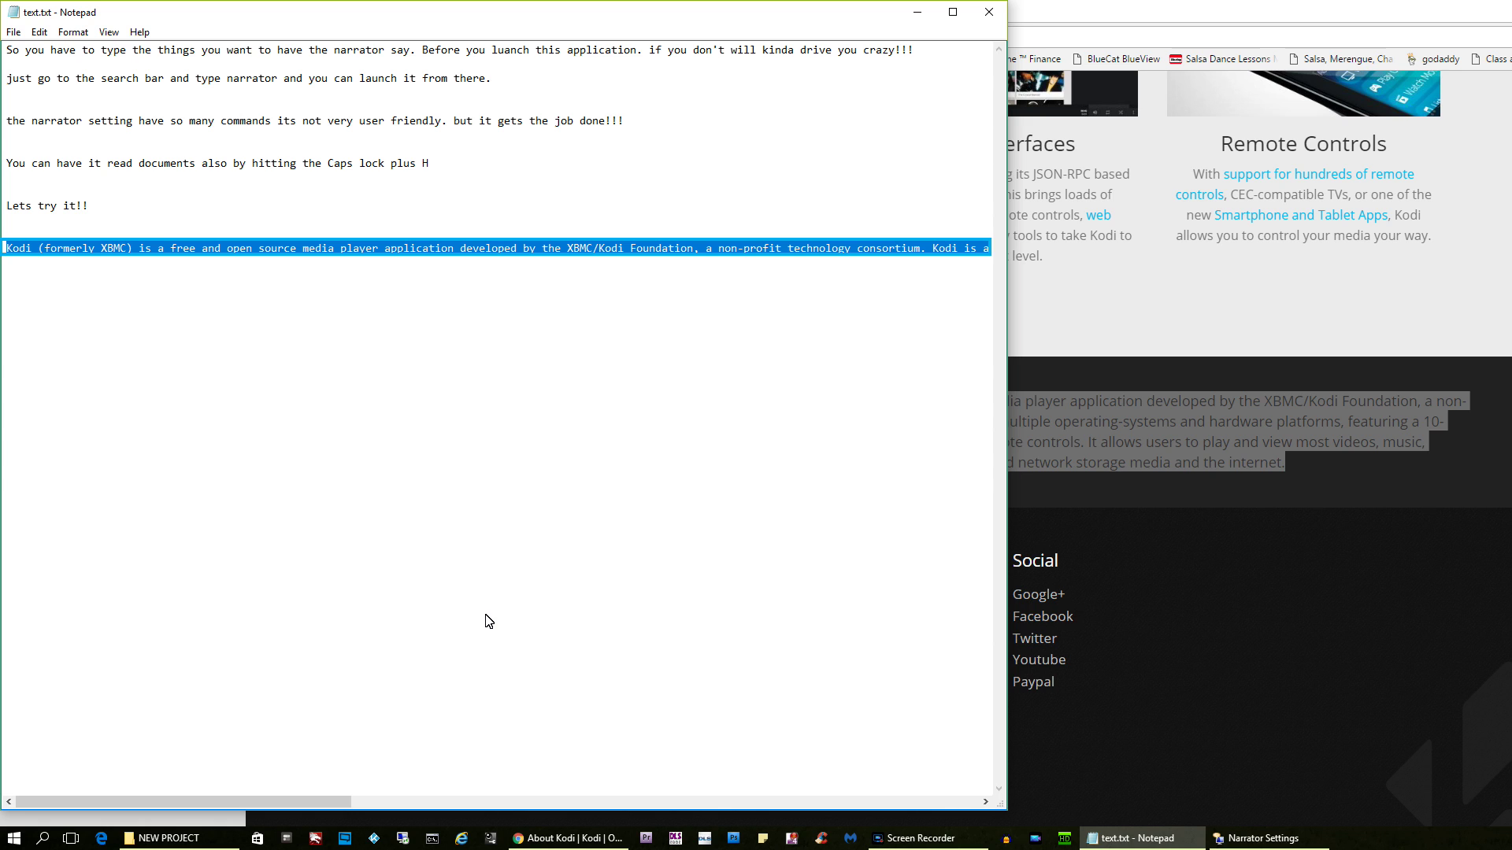
key("Caps_Lock+h")
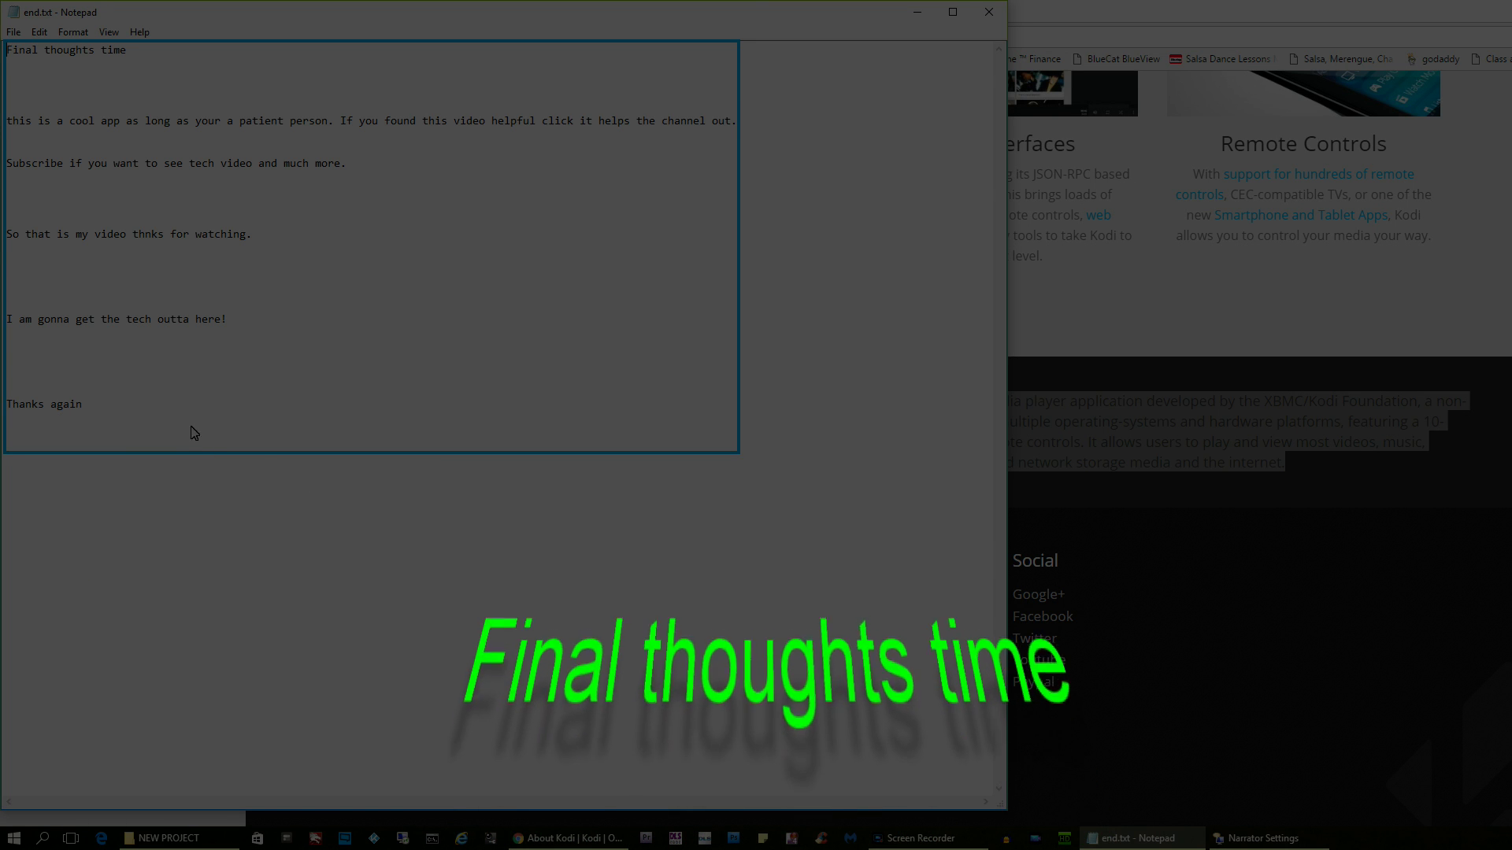
Step: Select all of end.txt's closing remarks so Narrator reads them
left_click(38, 32)
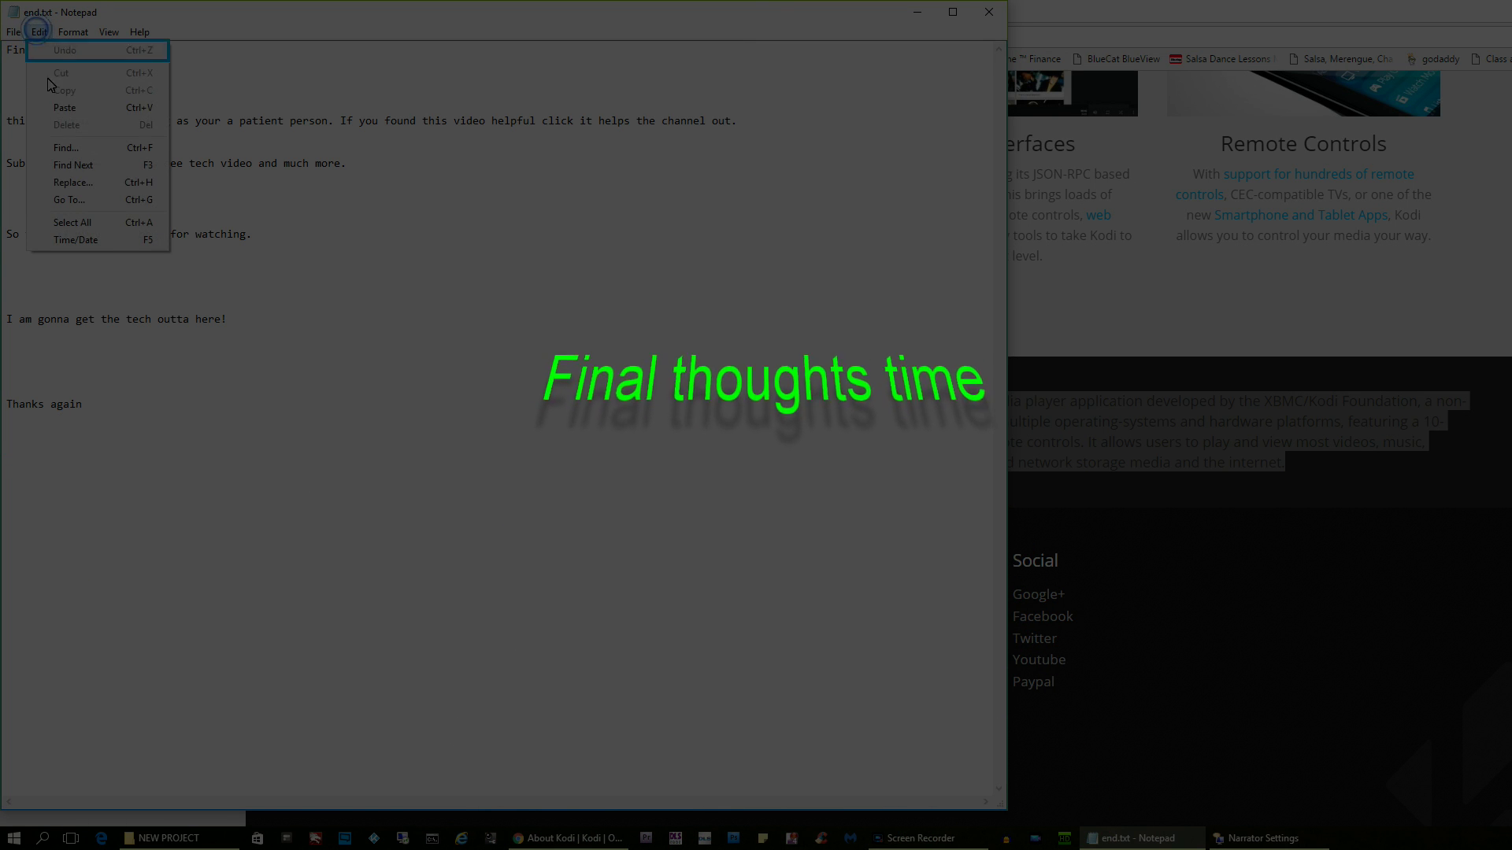
left_click(87, 229)
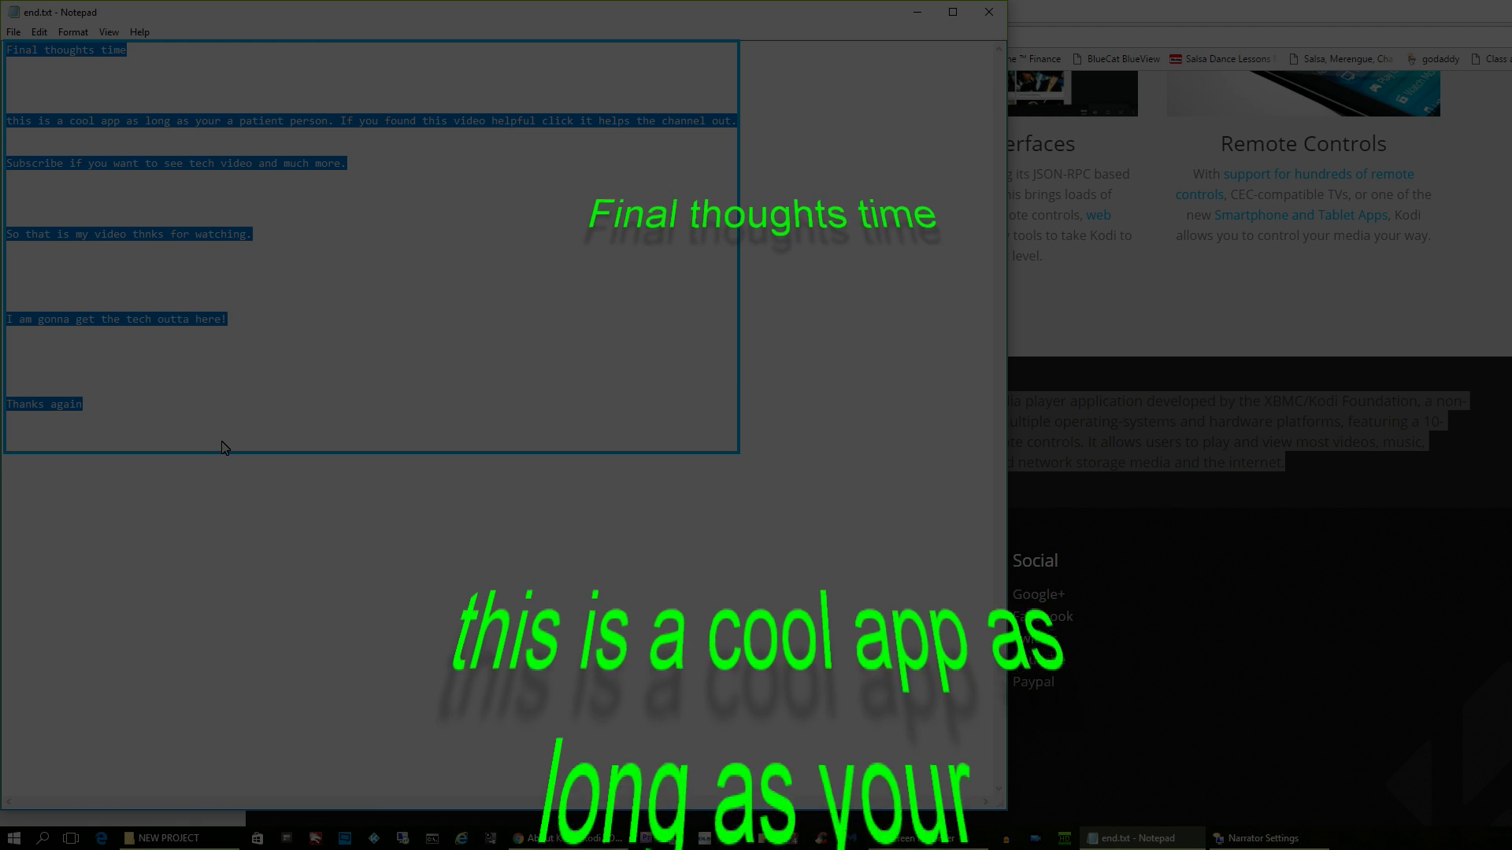